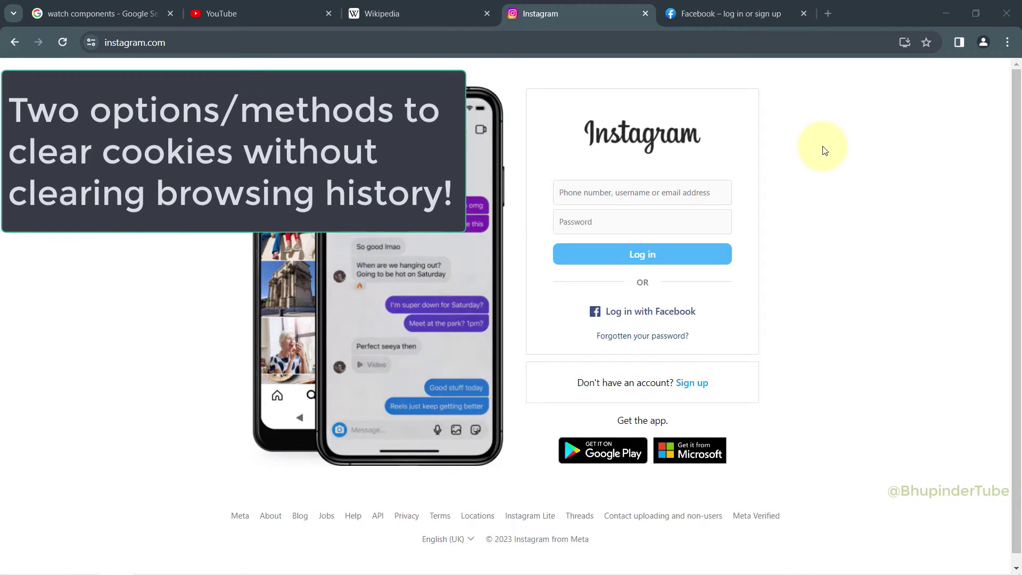
Step: Close the Instagram tab and open Chrome's History page in a new tab
left_click(646, 14)
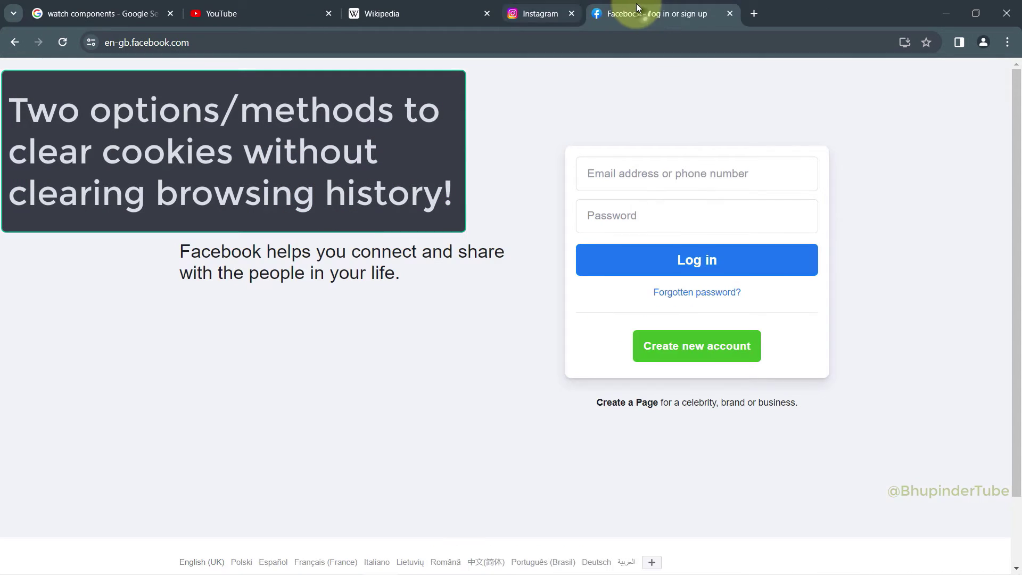
left_click(667, 13)
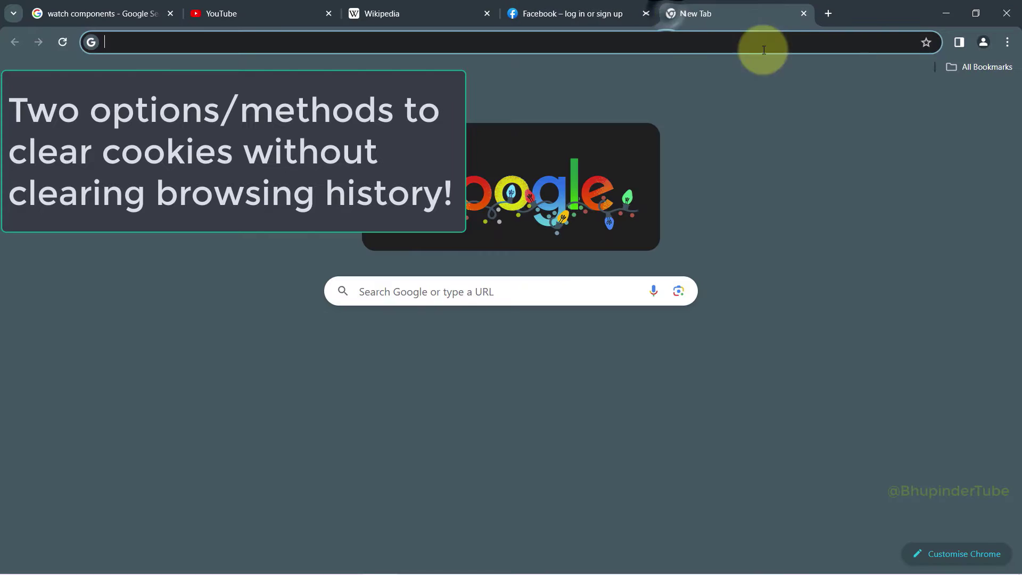
left_click(1007, 41)
mouse_move(839, 190)
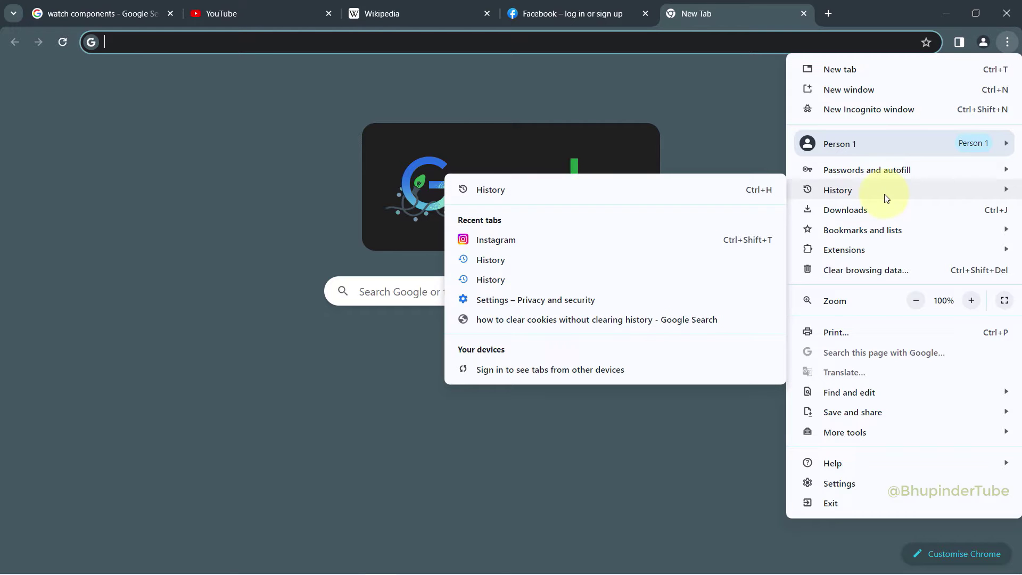
left_click(665, 192)
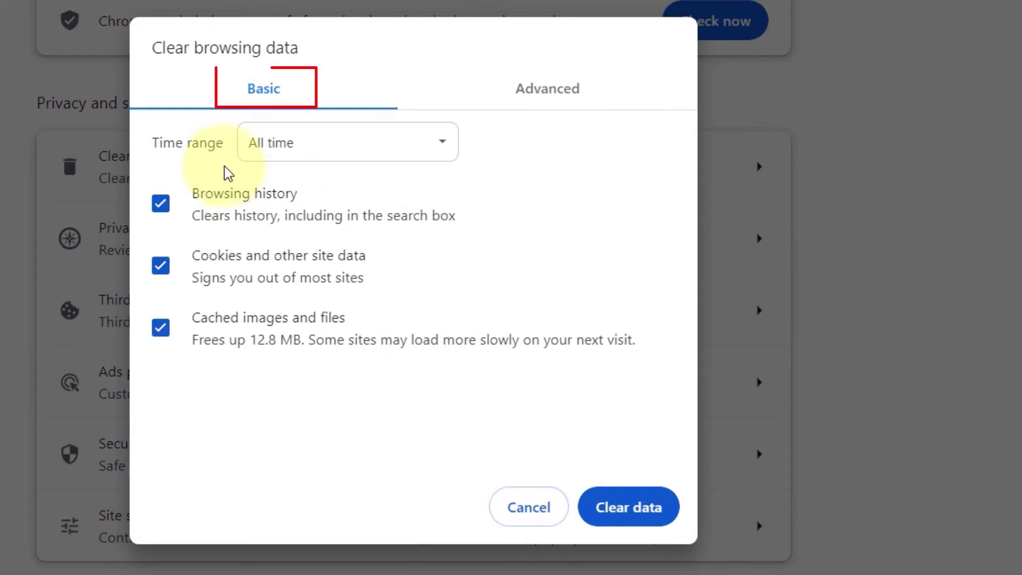
Step: Clear cookies and cached files while keeping browsing history, and reopen the clearing dialog
left_click(160, 205)
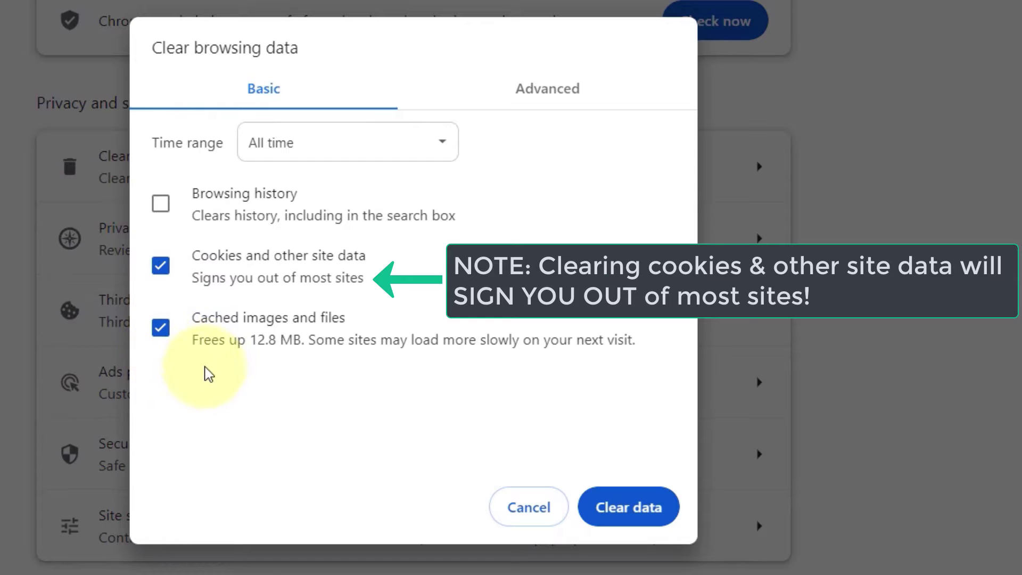
left_click(635, 518)
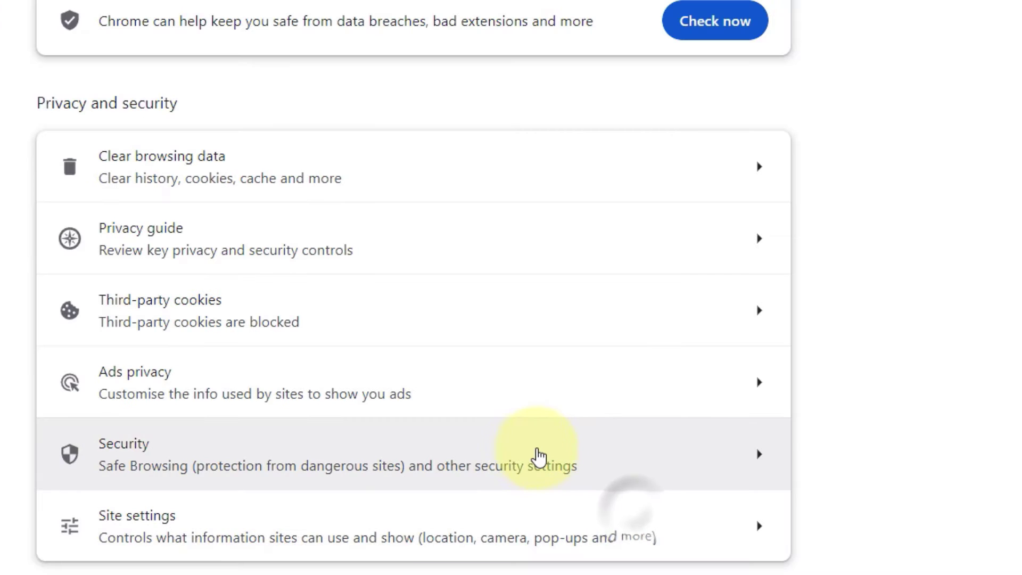
left_click(211, 169)
Step: Try Time range options Last 24 hours, Last 7 days, Last 4 weeks and All time, then show Advanced options
left_click(388, 146)
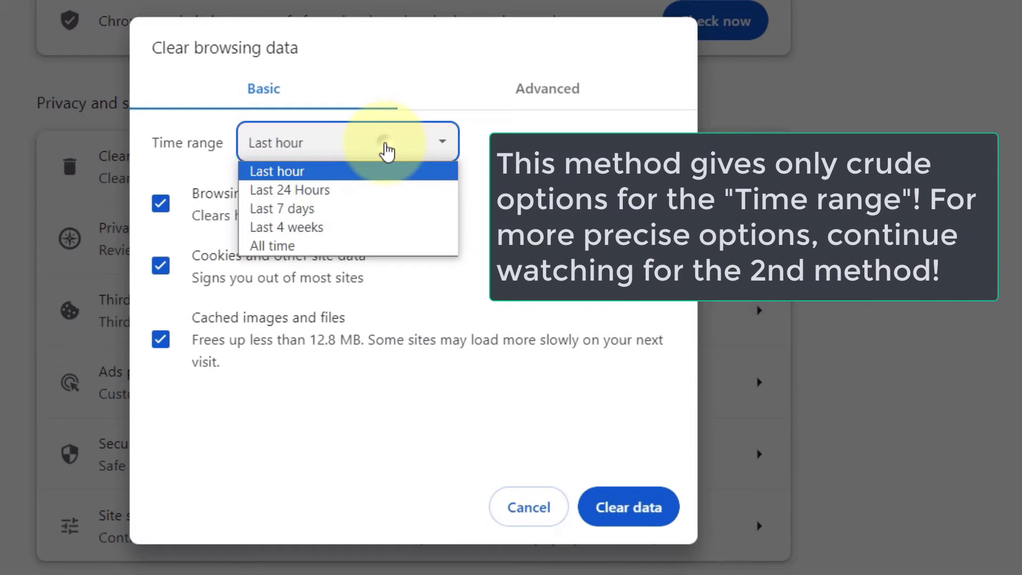
left_click(360, 192)
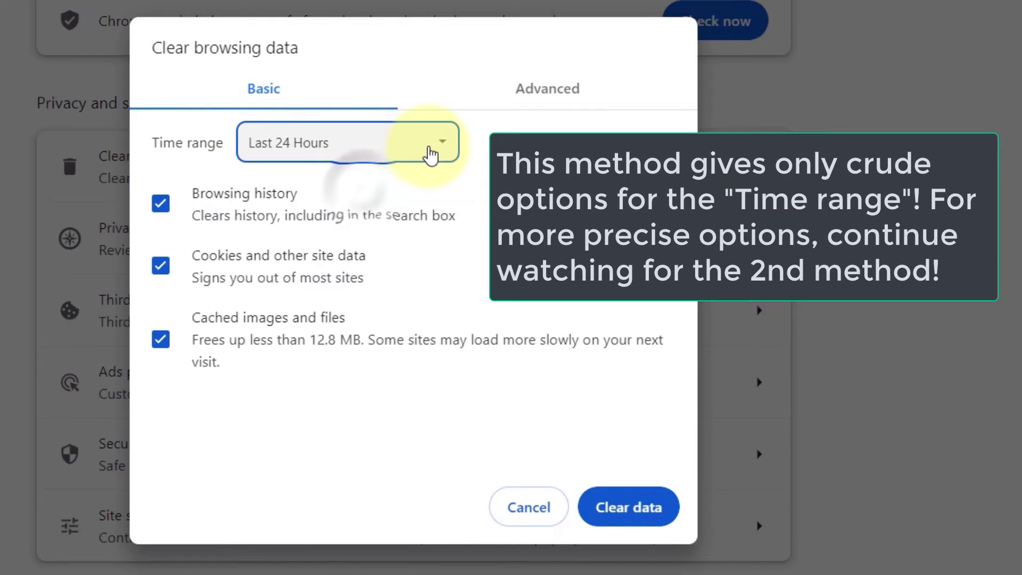
left_click(432, 150)
left_click(377, 207)
left_click(388, 157)
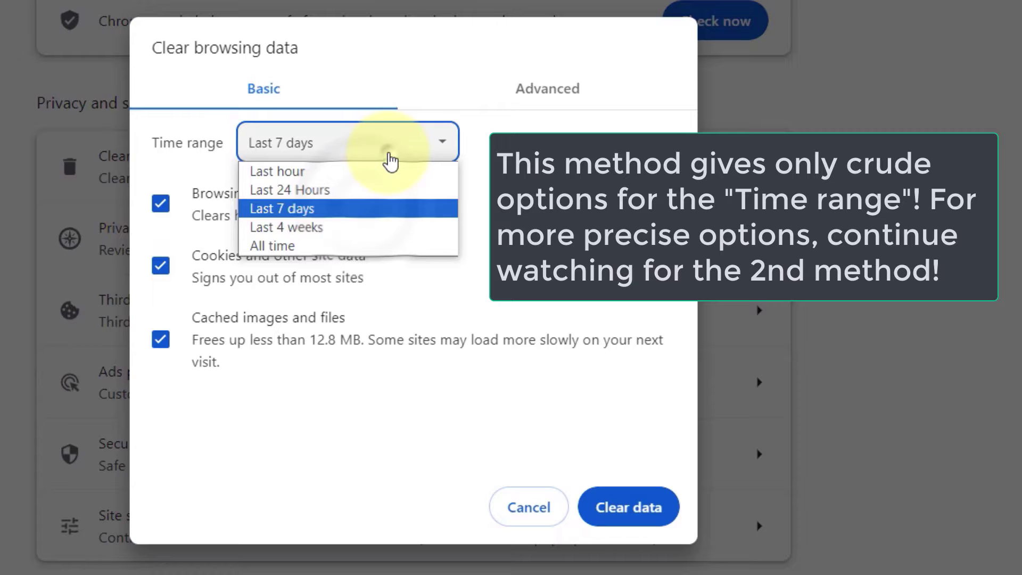
left_click(338, 227)
left_click(389, 152)
left_click(319, 245)
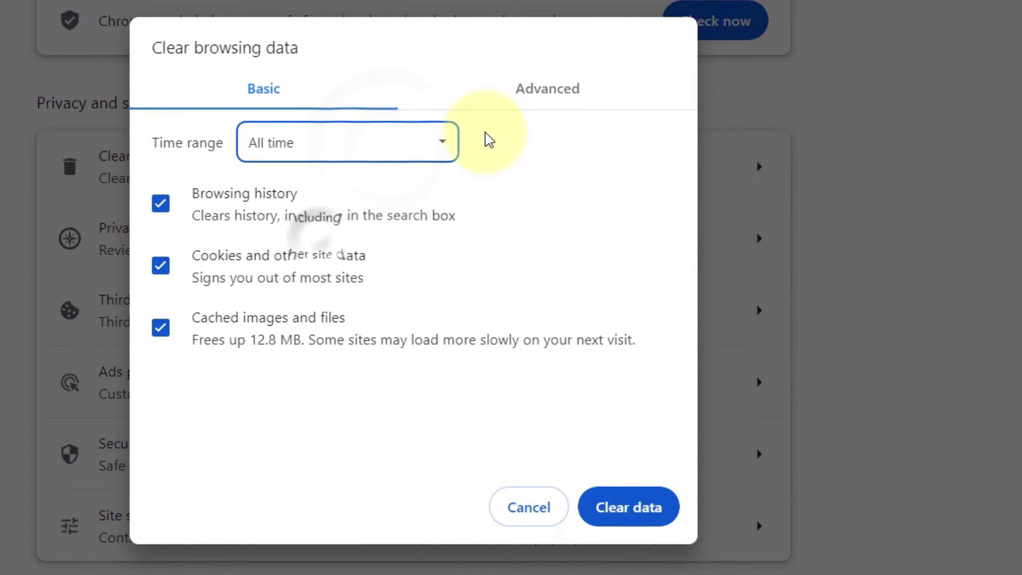
left_click(548, 89)
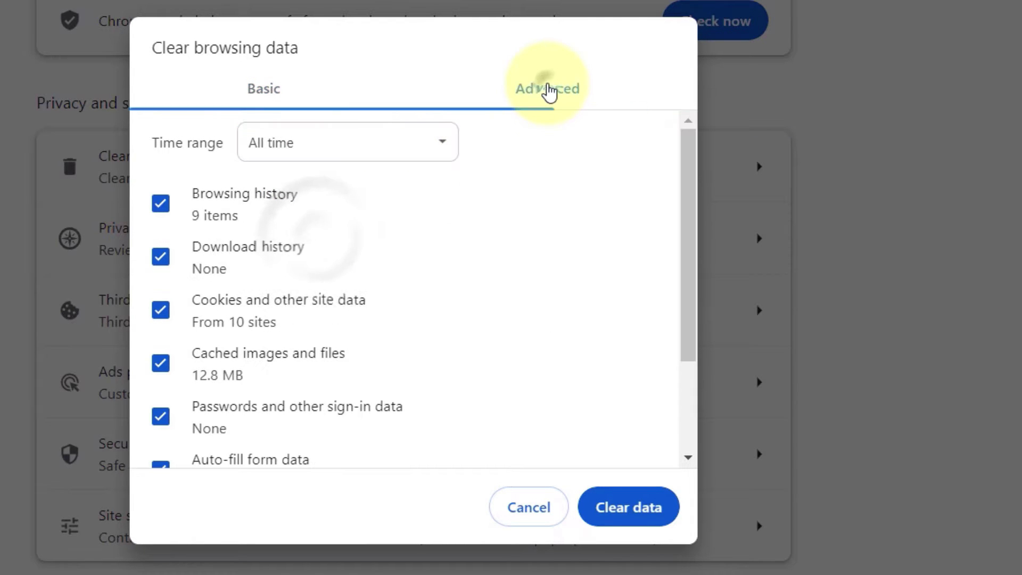
Step: Clear the last 24 hours of cookies and cache, keeping downloads, autofill, passwords, site settings and hosted apps
left_click(162, 258)
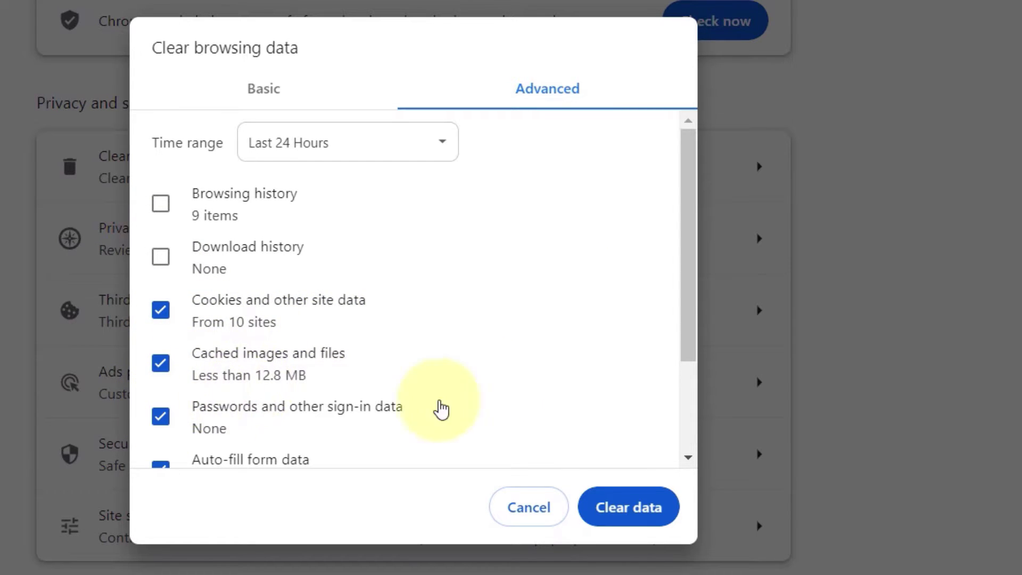
scroll(568, 360, "down", 2)
left_click(160, 360)
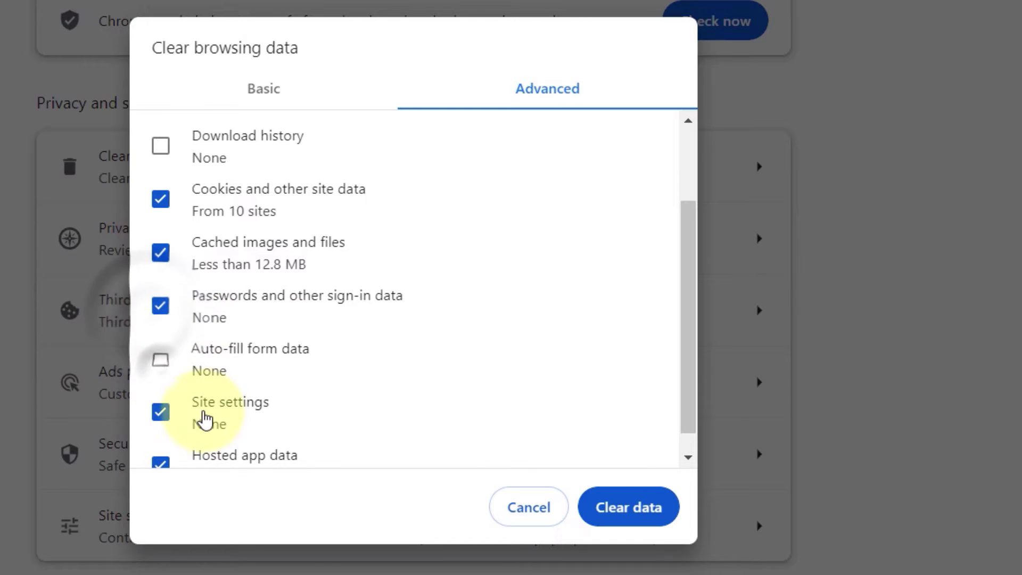
left_click(160, 411)
scroll(327, 409, "down", 1)
left_click(164, 452)
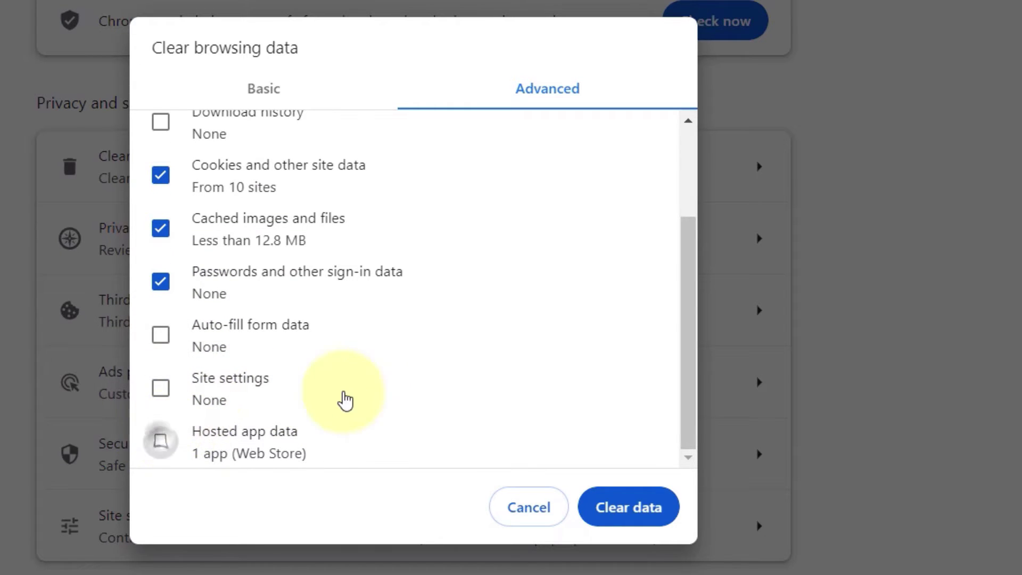
scroll(475, 394, "up", 1)
scroll(212, 416, "up", 1)
left_click(423, 142)
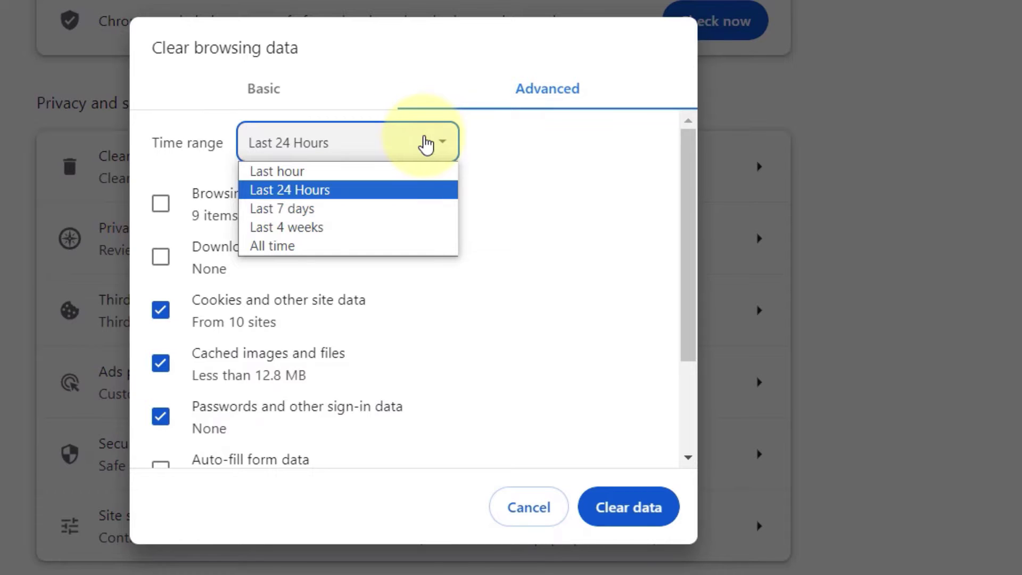
left_click(424, 143)
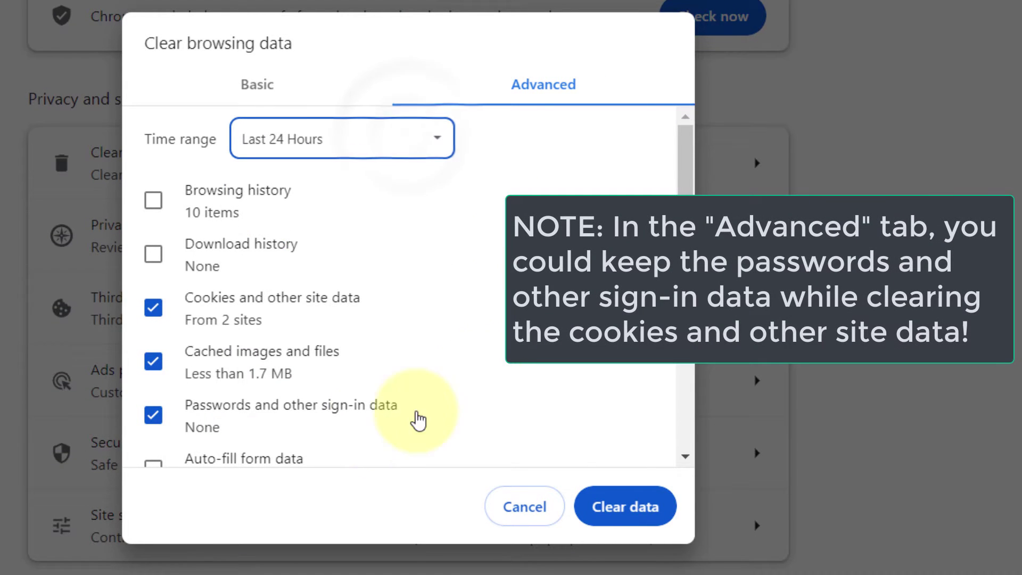
left_click(155, 416)
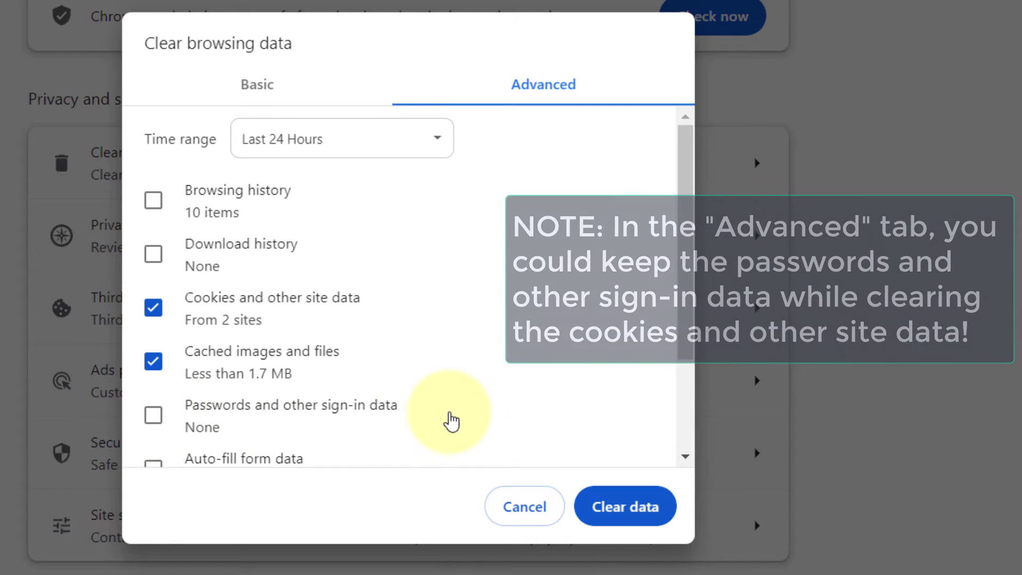
left_click(654, 524)
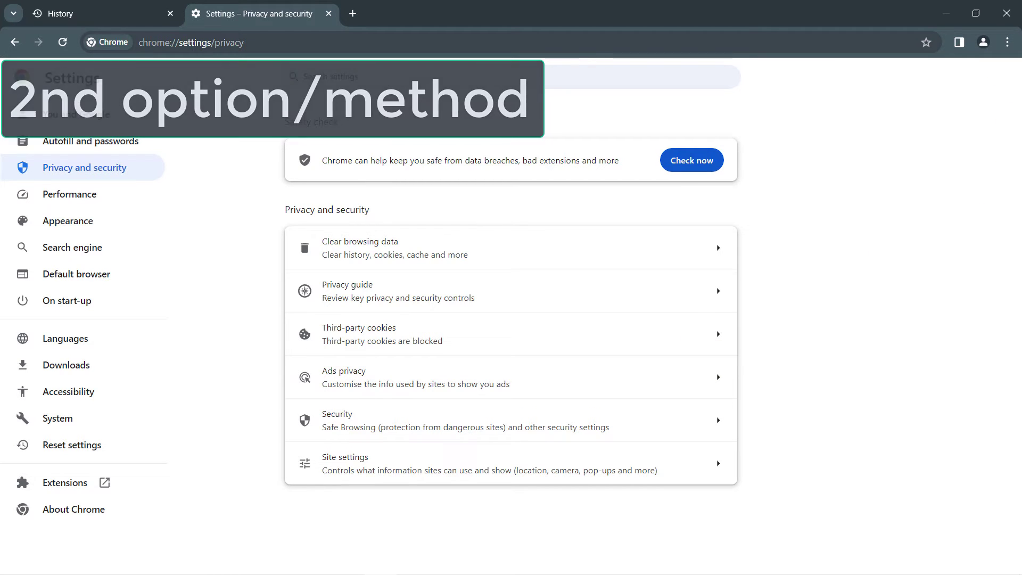
Step: Go to Chrome Settings' Privacy and security section to reach Third-party cookies
left_click(1007, 42)
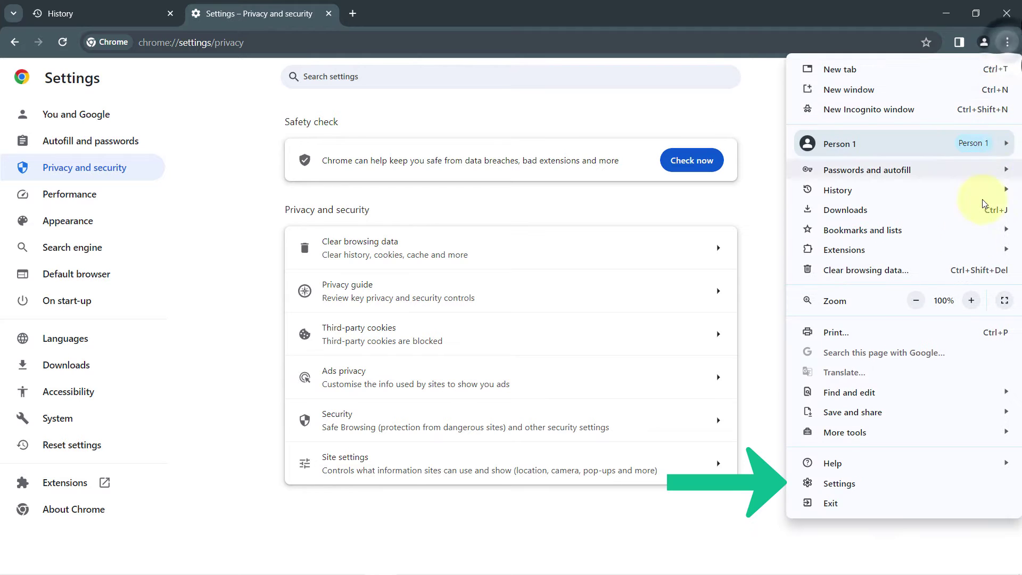
left_click(886, 490)
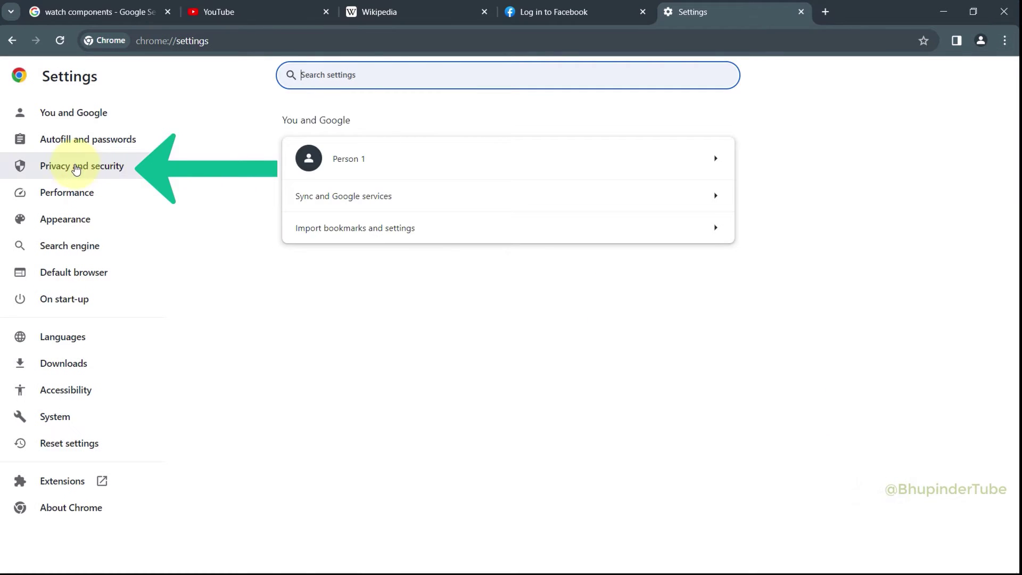
left_click(127, 167)
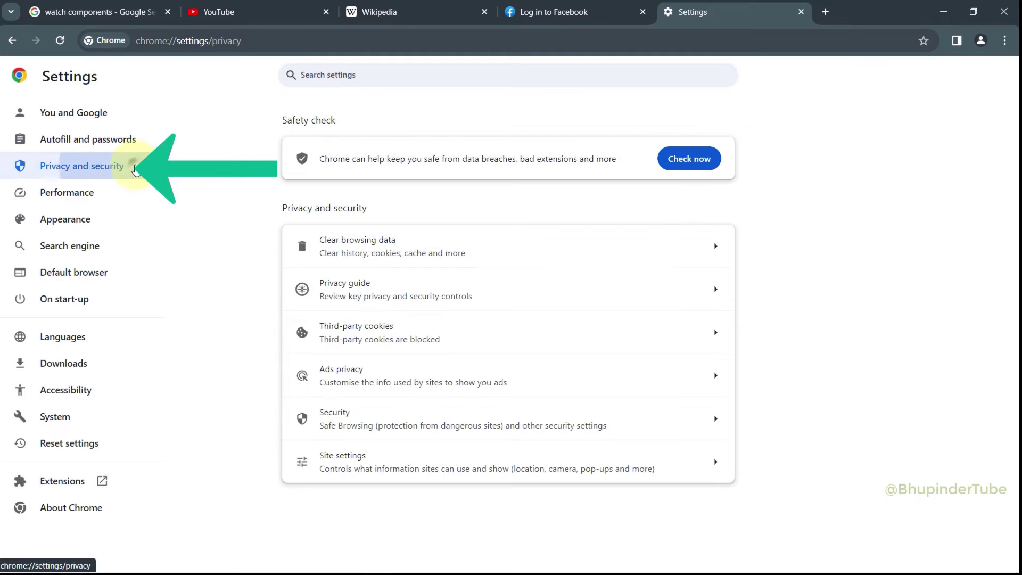
left_click(547, 336)
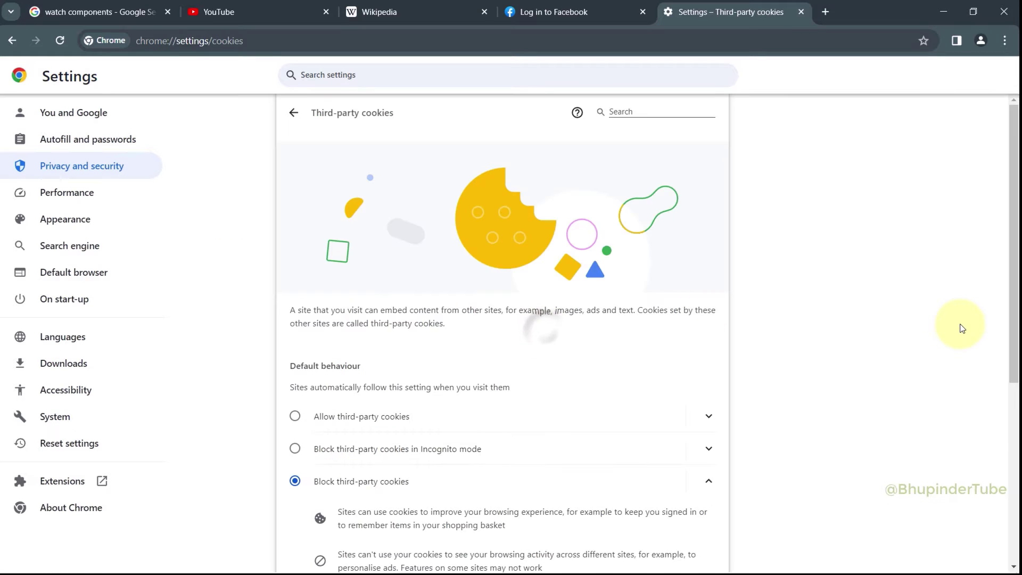
scroll(960, 326, "down", 2)
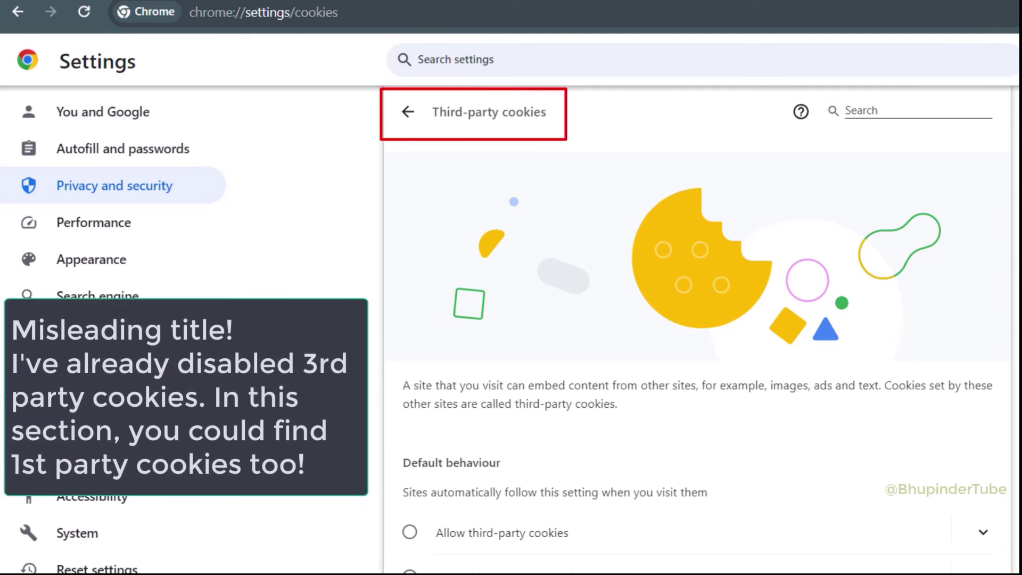
scroll(985, 490, "down", 1)
scroll(985, 490, "down", 2)
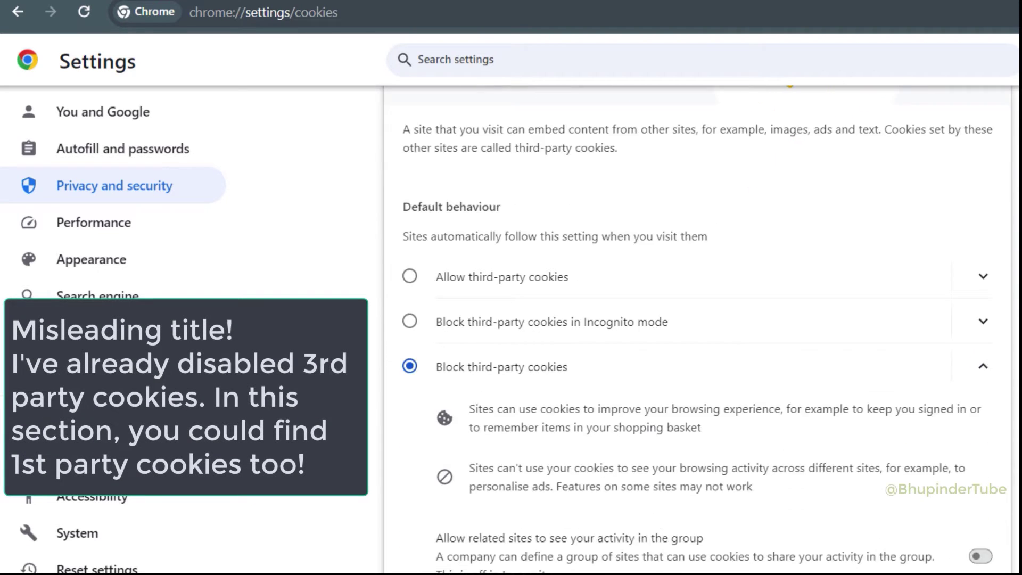
scroll(985, 490, "down", 2)
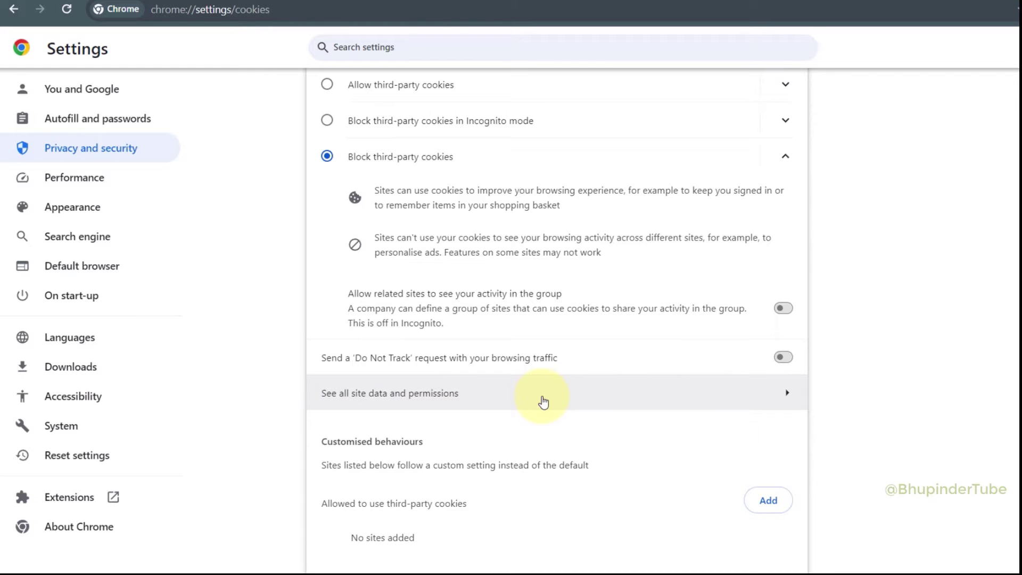
Step: Open All sites data, sort by Data stored then Name, and search for 'insta'
left_click(543, 401)
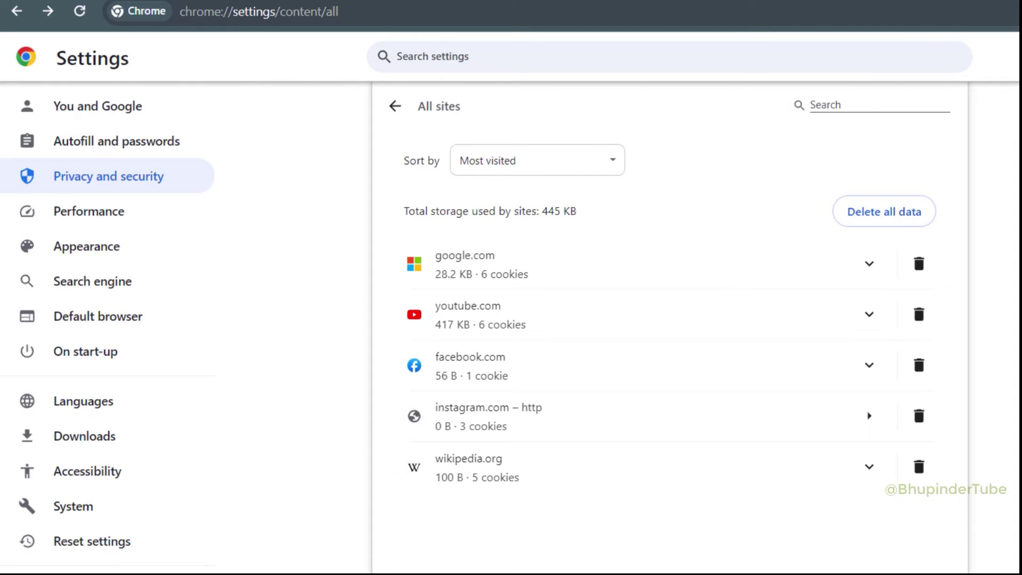
left_click(605, 168)
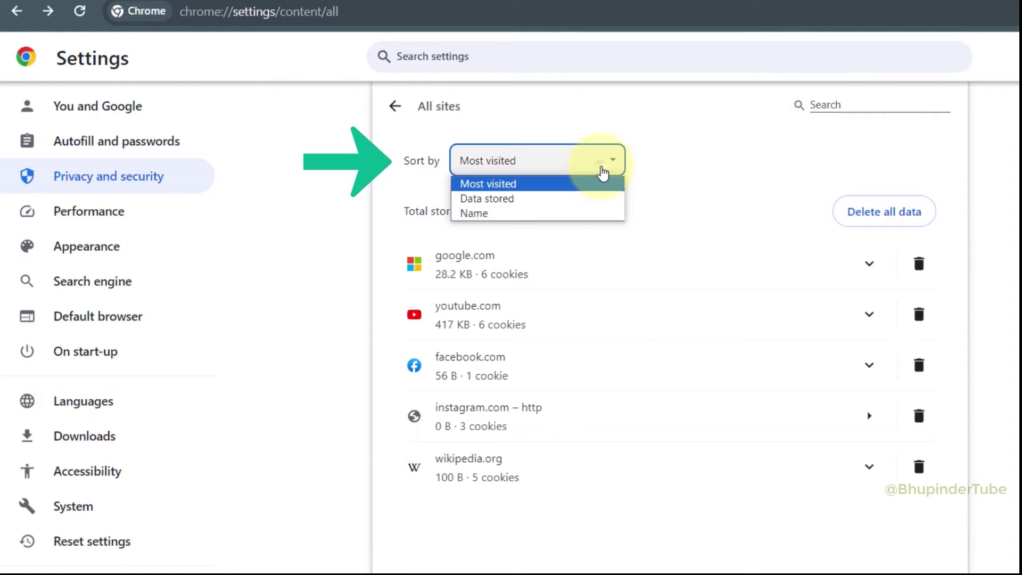
left_click(535, 205)
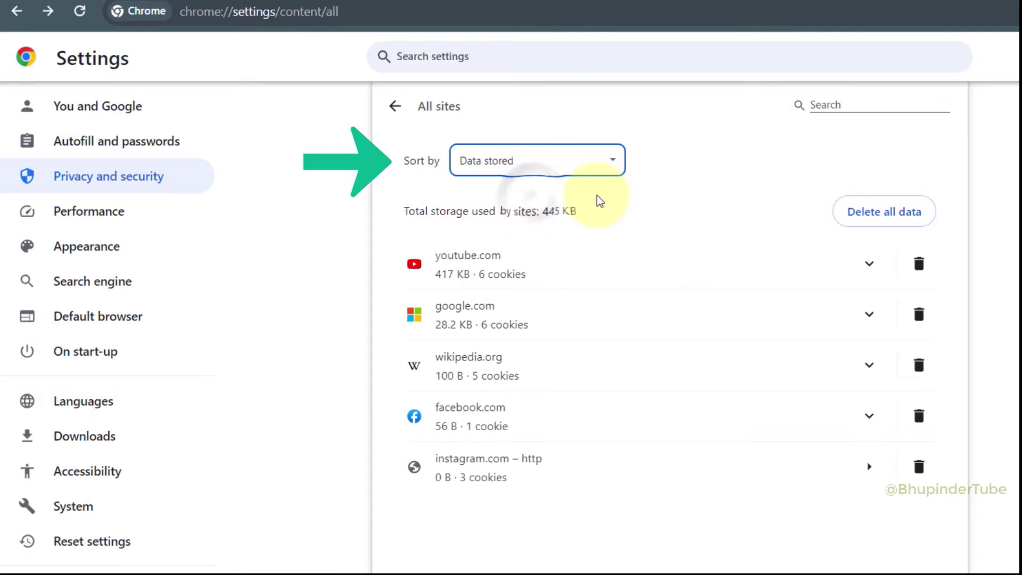
left_click(605, 166)
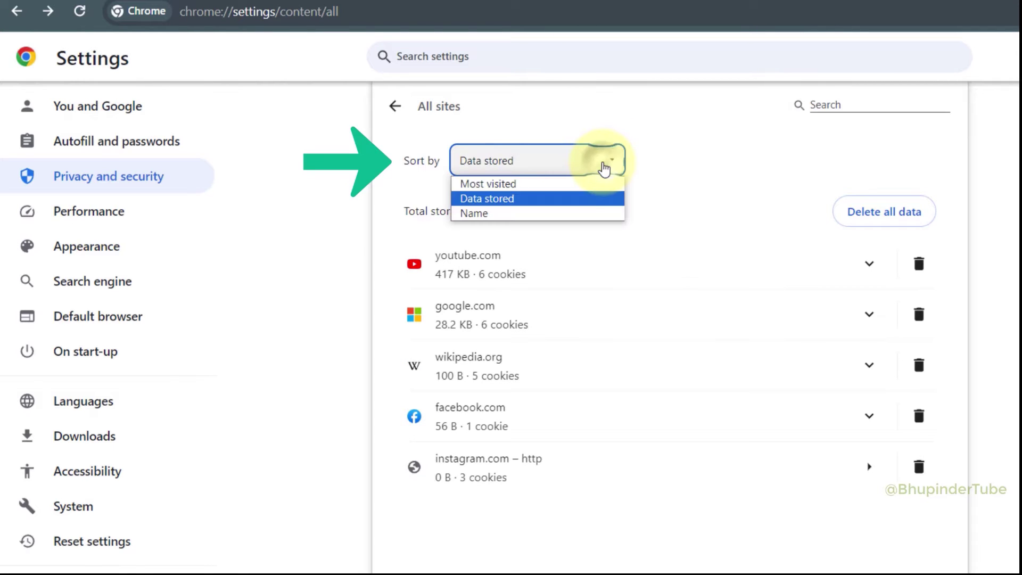
left_click(532, 212)
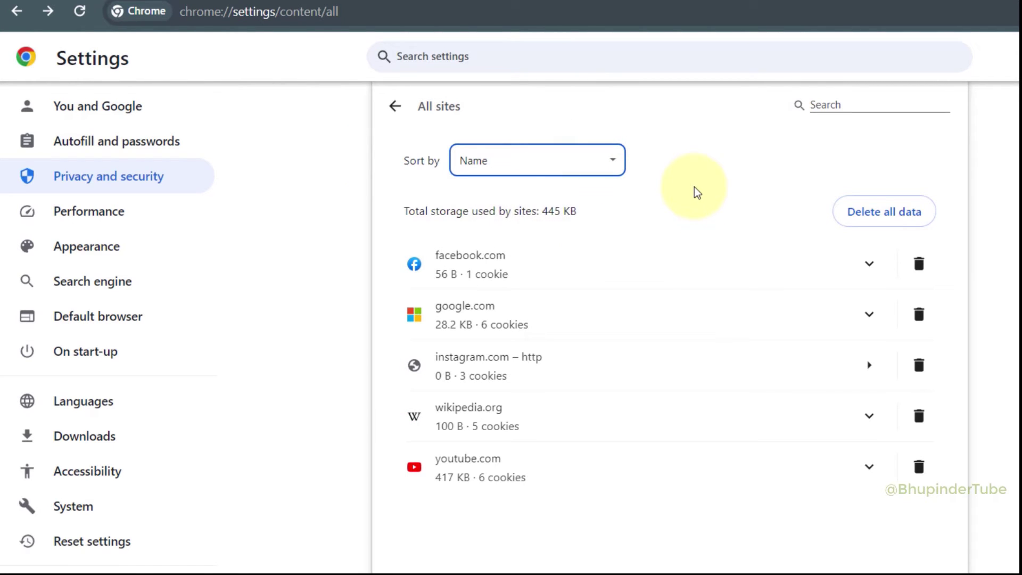
left_click(864, 104)
type("insta")
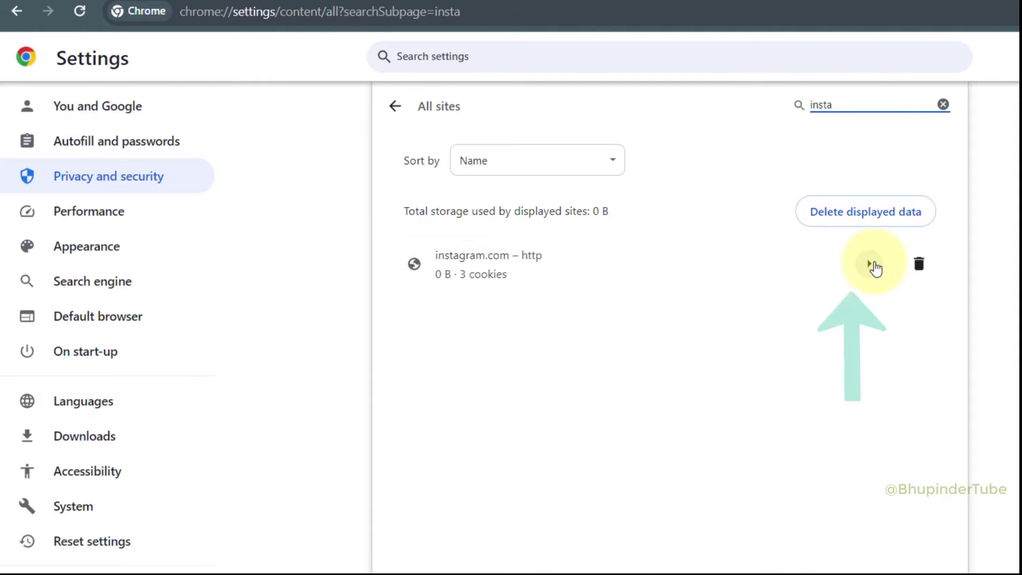
Step: Delete instagram.com's stored data from its site details page
left_click(872, 265)
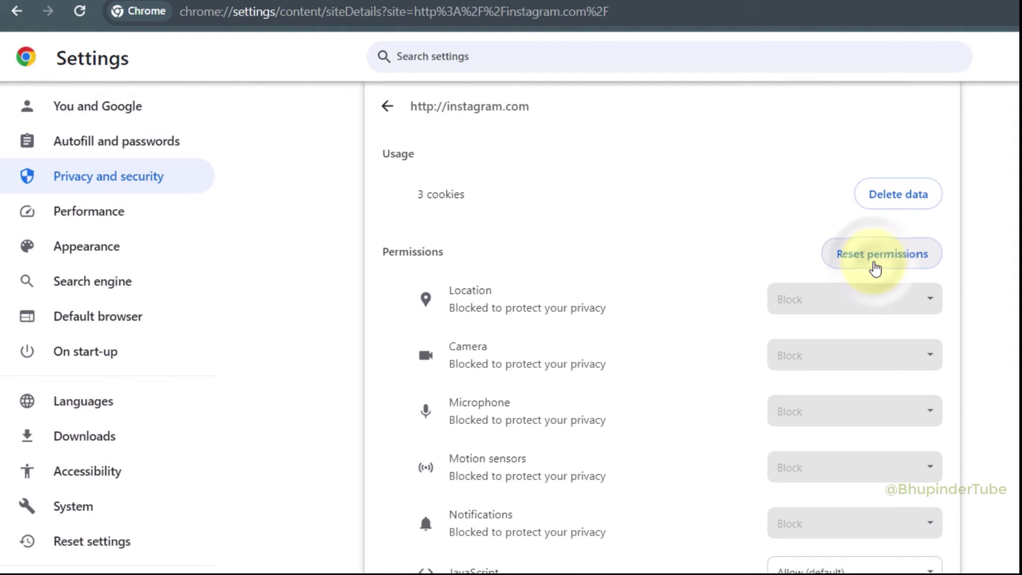
scroll(512, 320, "down", 5)
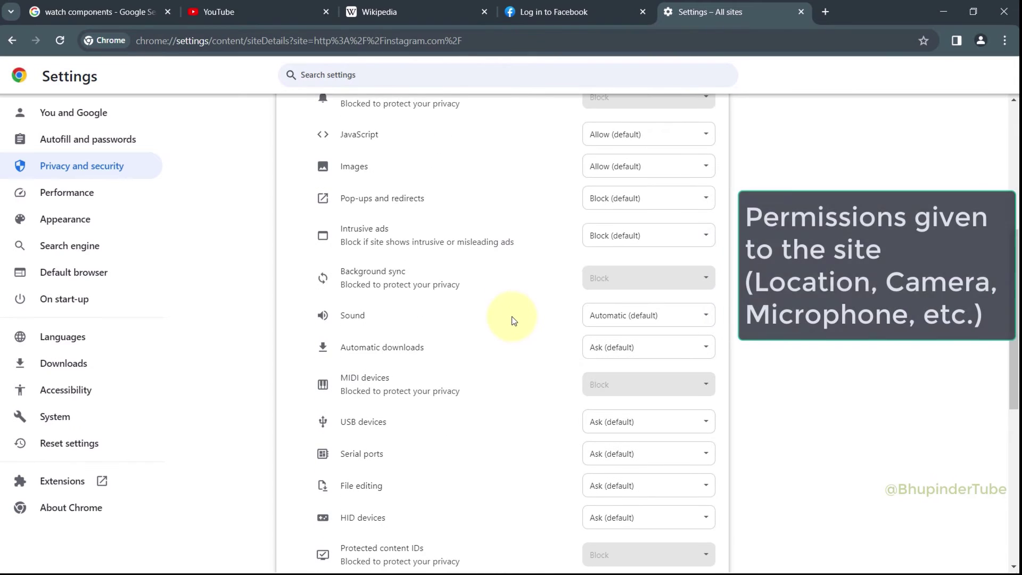
scroll(512, 320, "down", 5)
scroll(924, 406, "up", 3)
scroll(934, 406, "up", 2)
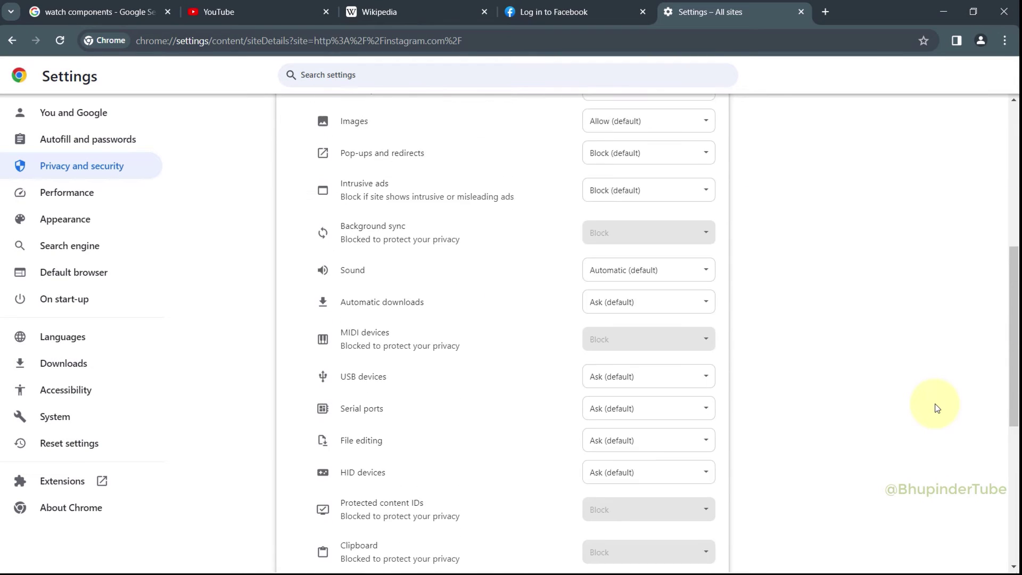
scroll(983, 424, "up", 5)
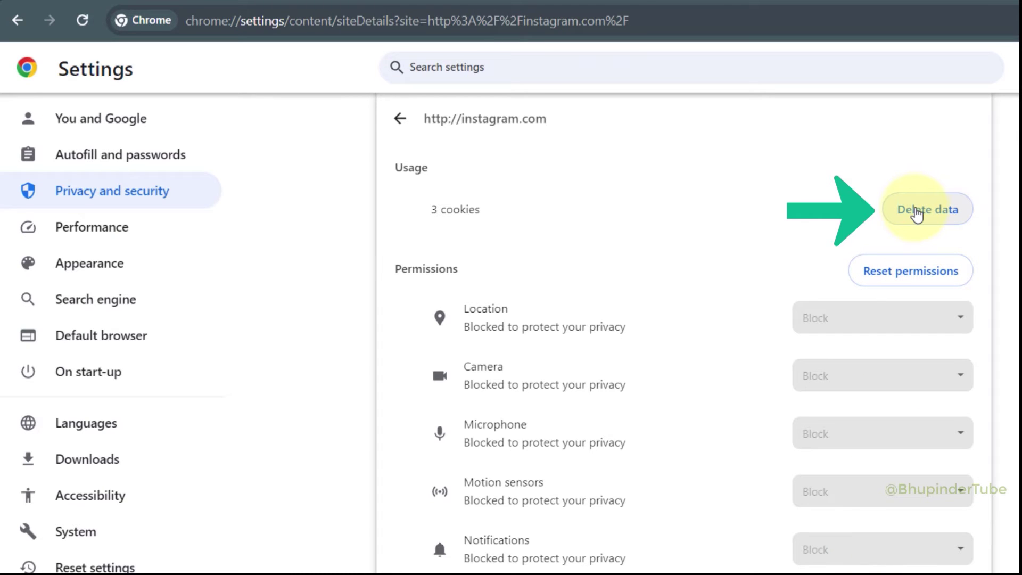
left_click(927, 211)
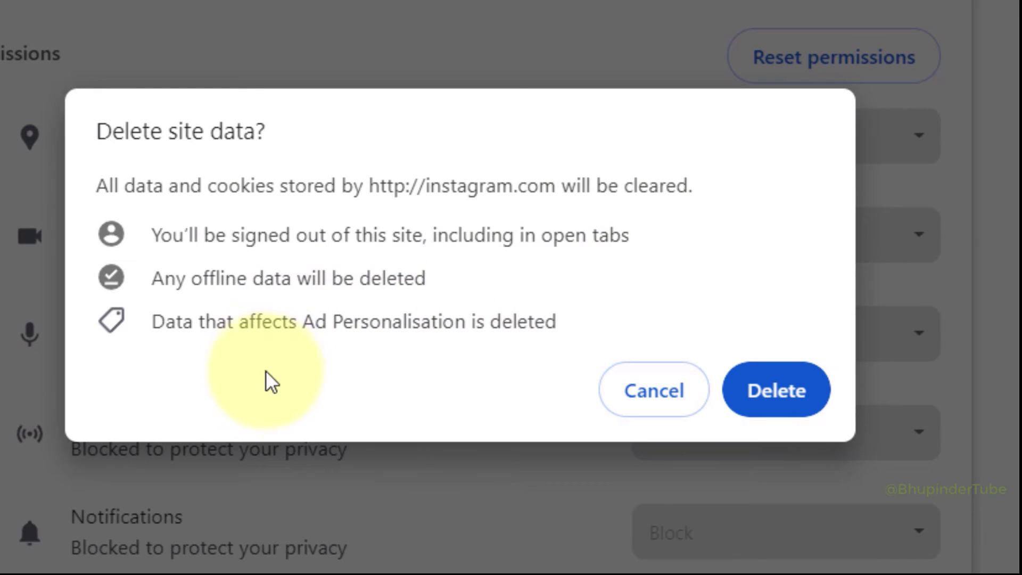
left_click(788, 392)
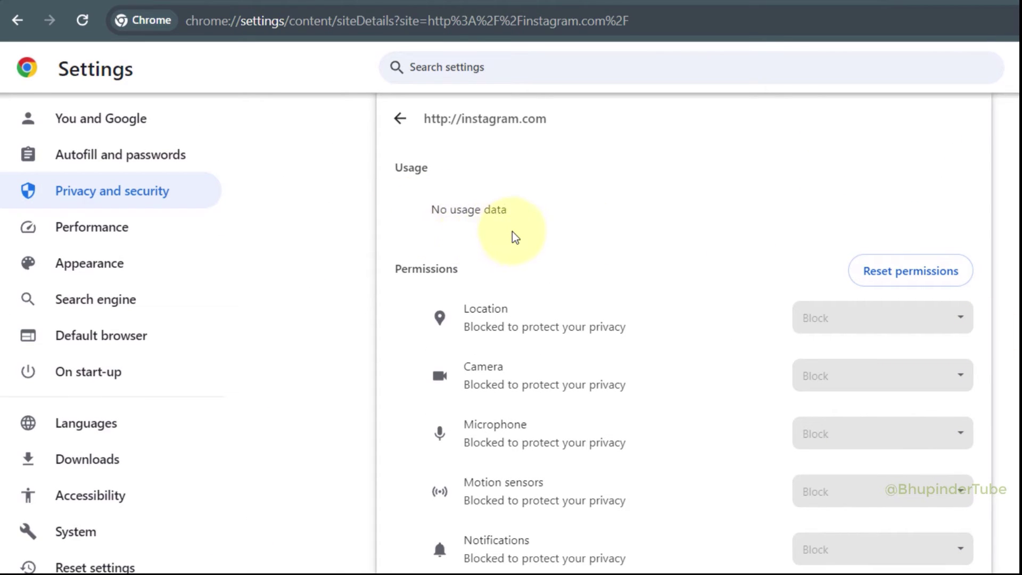
Step: Return to the unfiltered All sites list, reload it, and delete youtube.com's site data
left_click(401, 120)
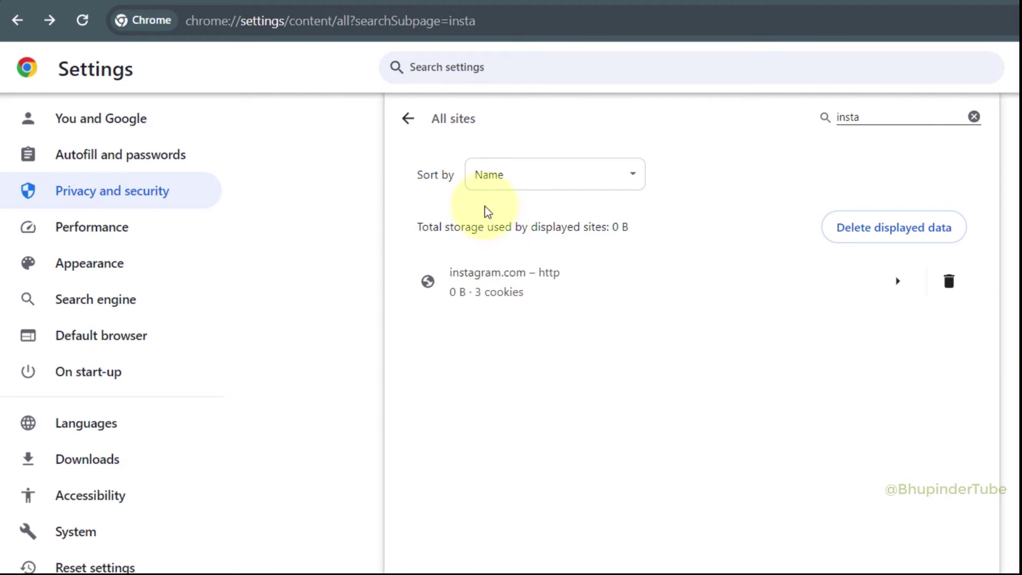
left_click(408, 120)
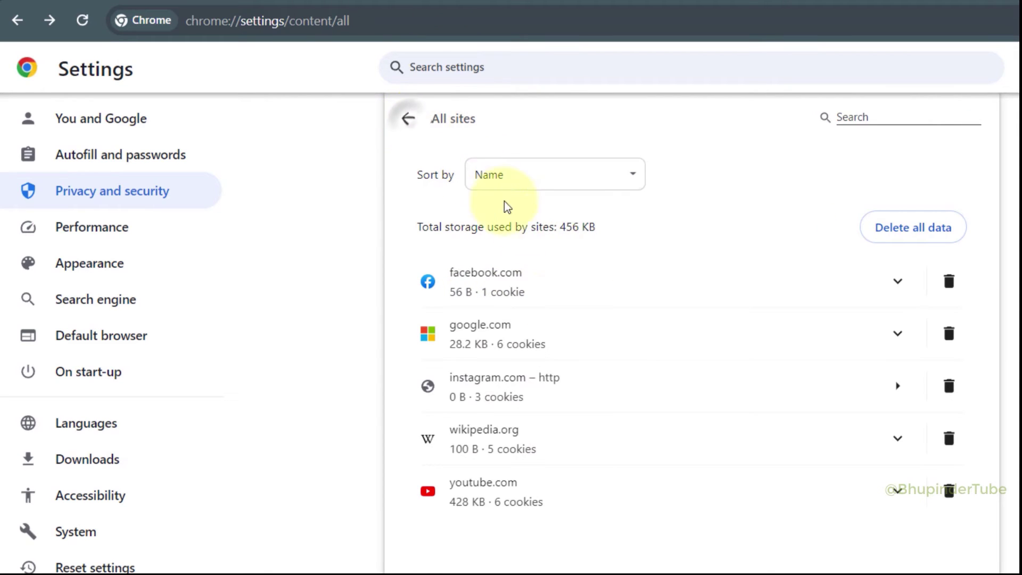
left_click(83, 20)
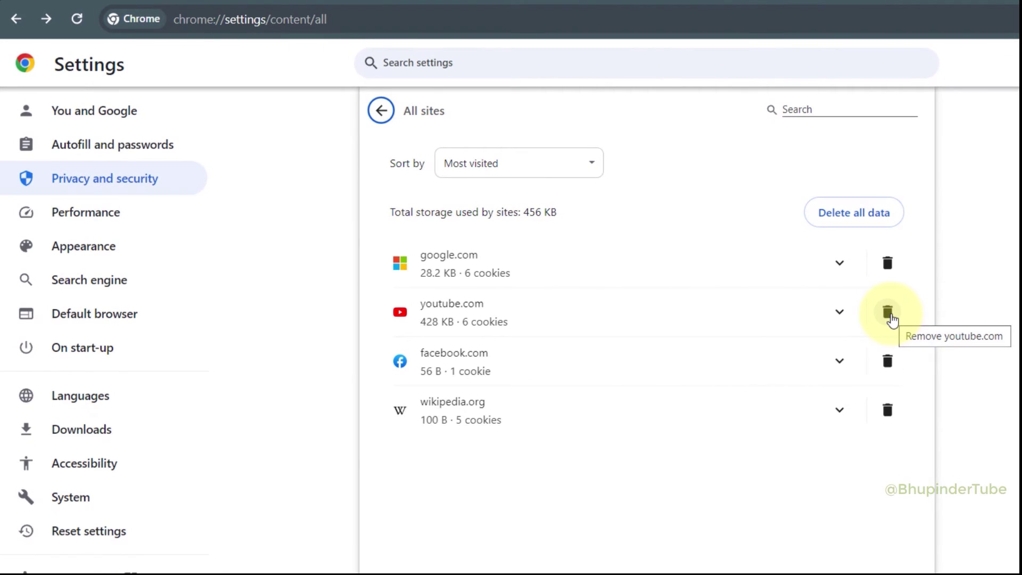
left_click(888, 313)
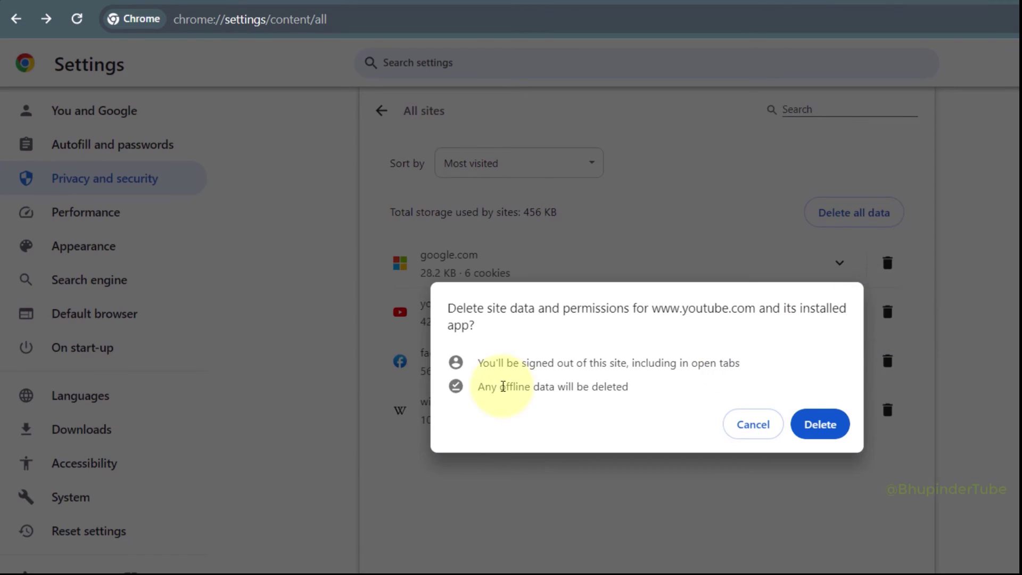
left_click(796, 424)
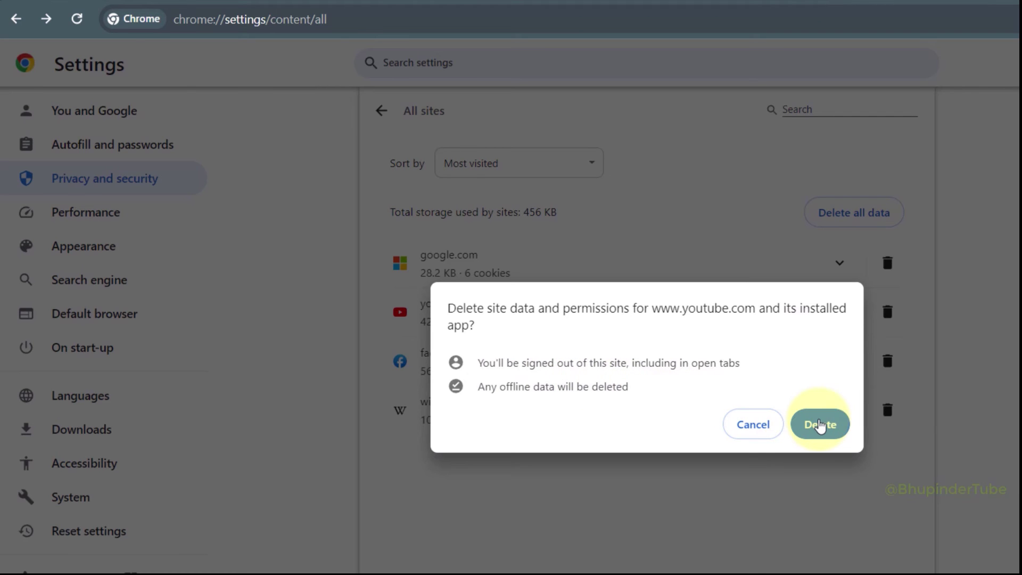
left_click(820, 424)
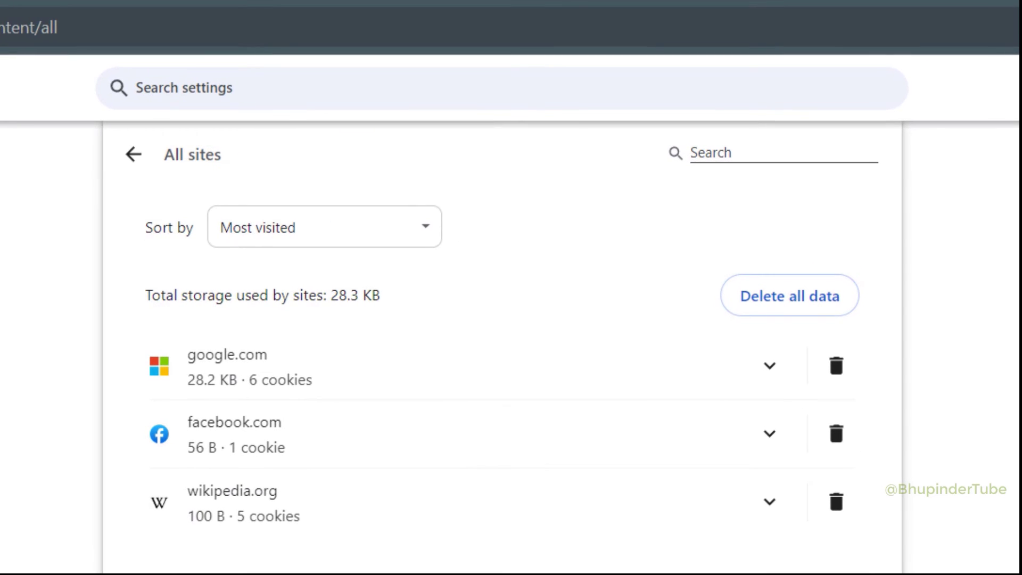
Step: Delete all remaining site data, leaving 0 B, and return to Third-party cookies settings
left_click(802, 317)
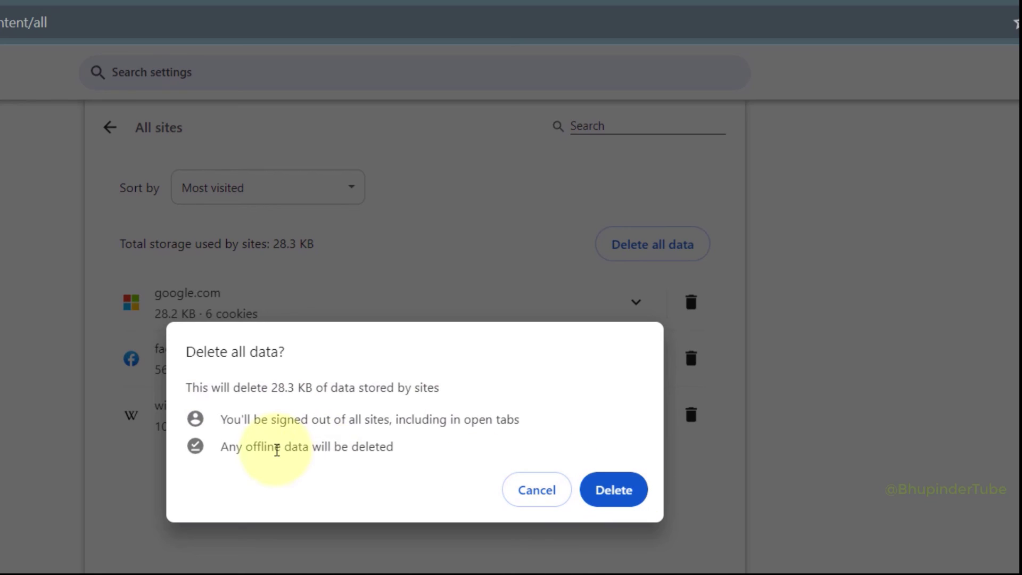
left_click(622, 491)
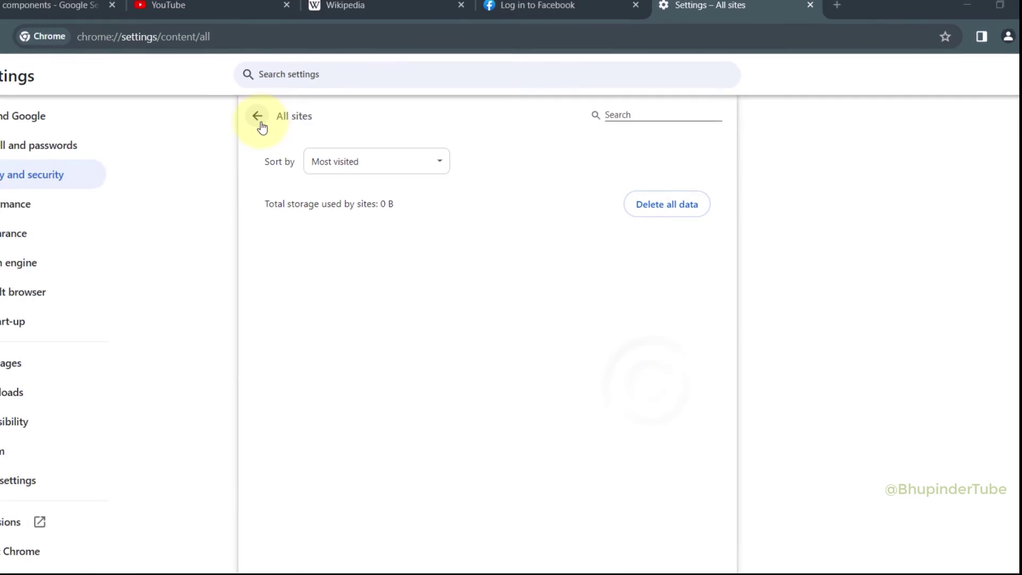
left_click(296, 117)
Step: Open Chrome's main menu from the Third-party cookies page
left_click(1005, 40)
mouse_move(835, 188)
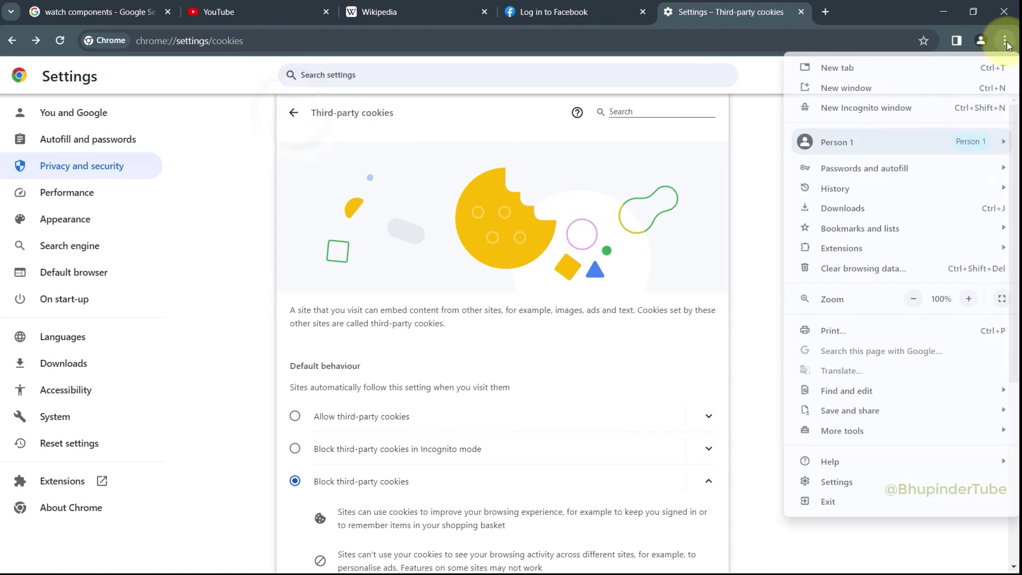